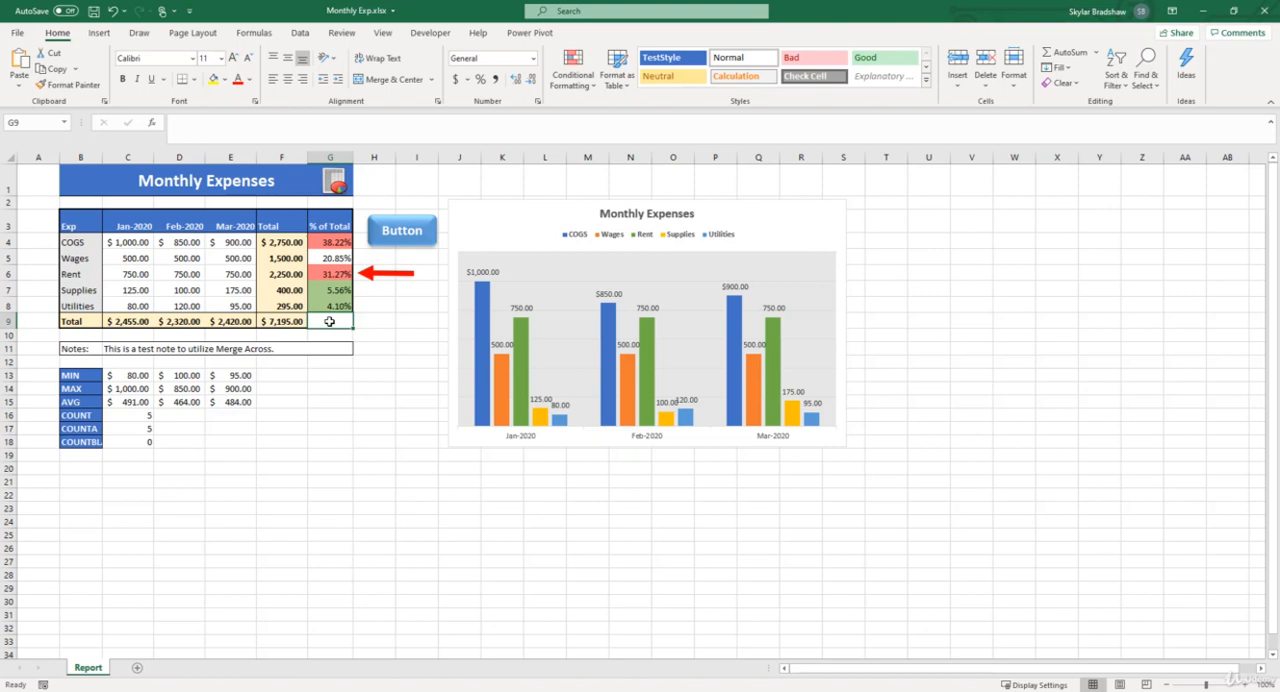
left_click_drag(287, 241, 285, 305)
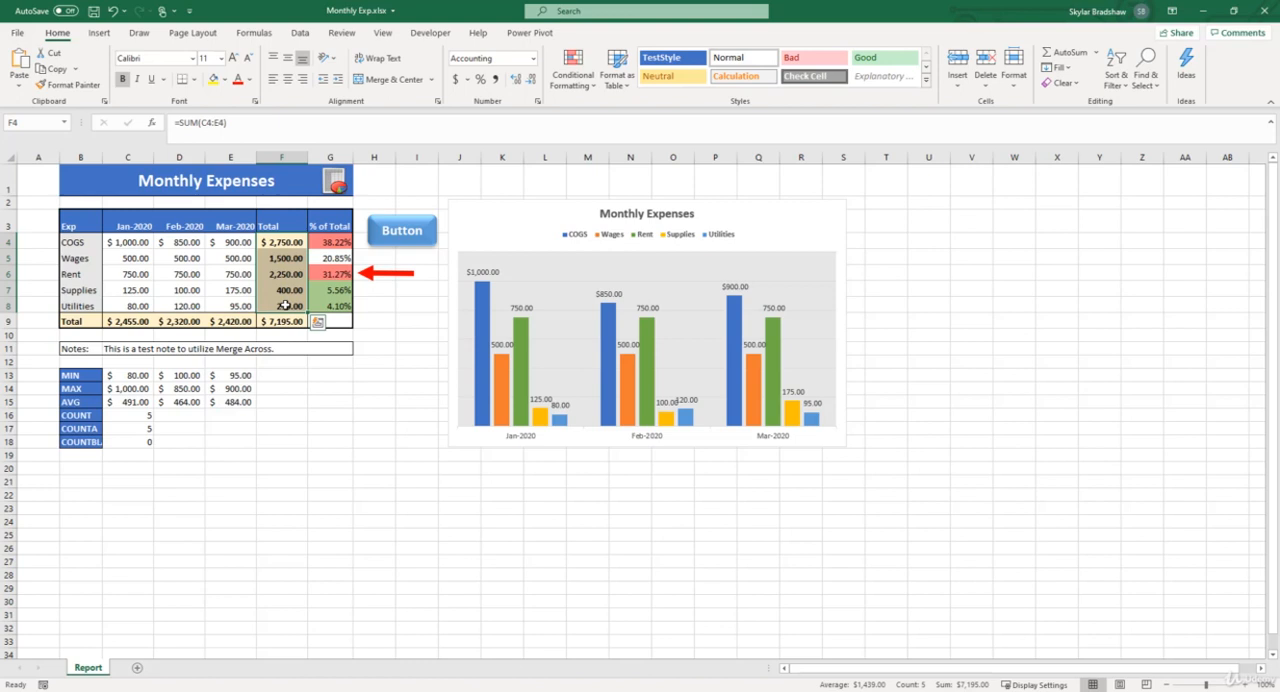
left_click(286, 320)
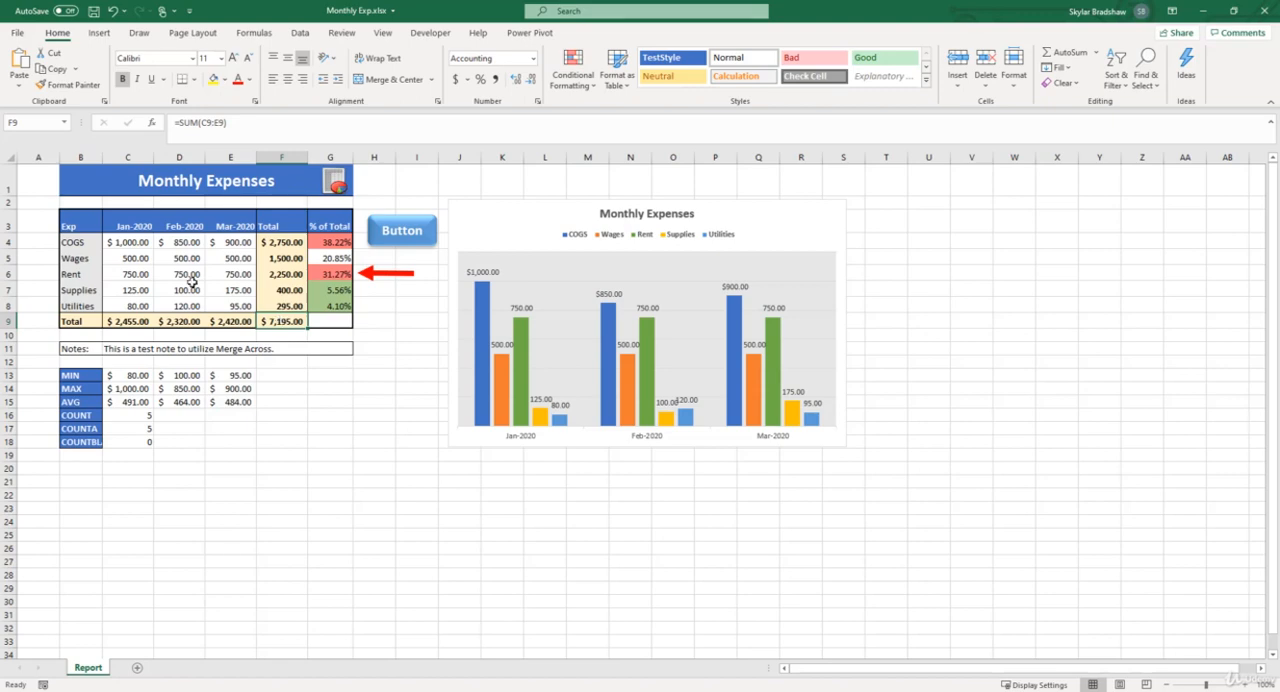
left_click_drag(130, 242, 250, 308)
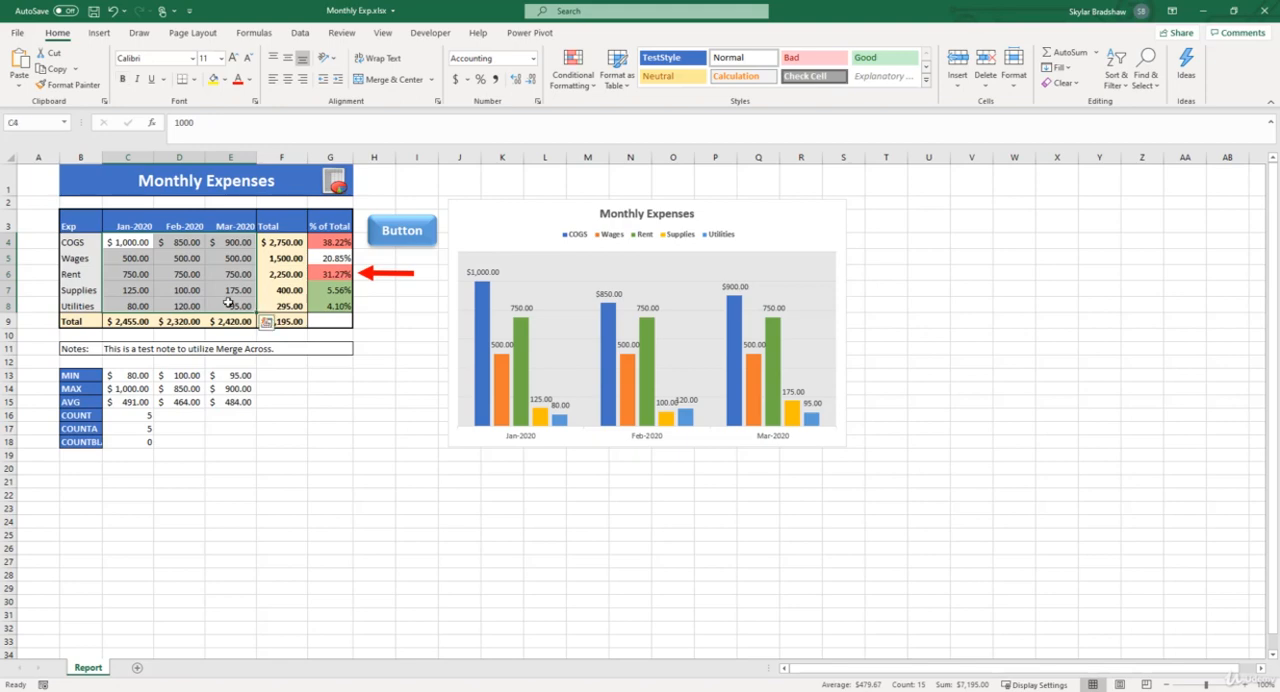
left_click_drag(90, 242, 87, 306)
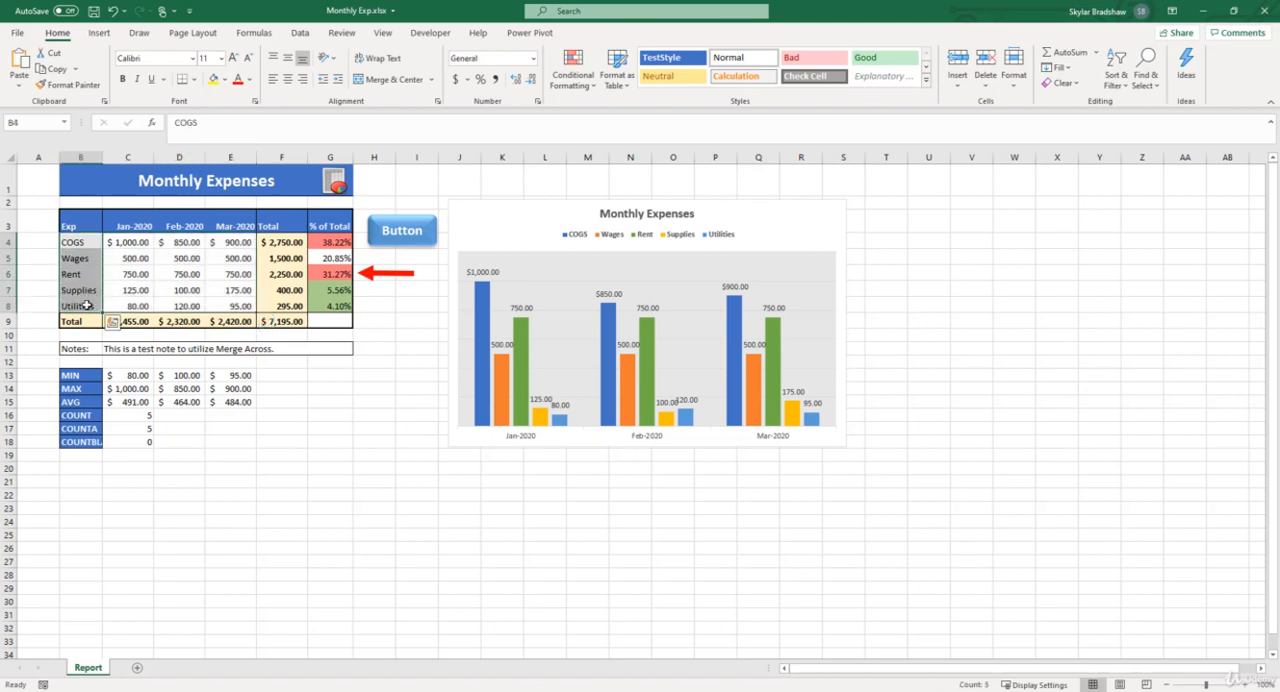
Insert a 2-D pie chart from the % of Total values in G4:G8
left_click_drag(316, 242, 314, 302)
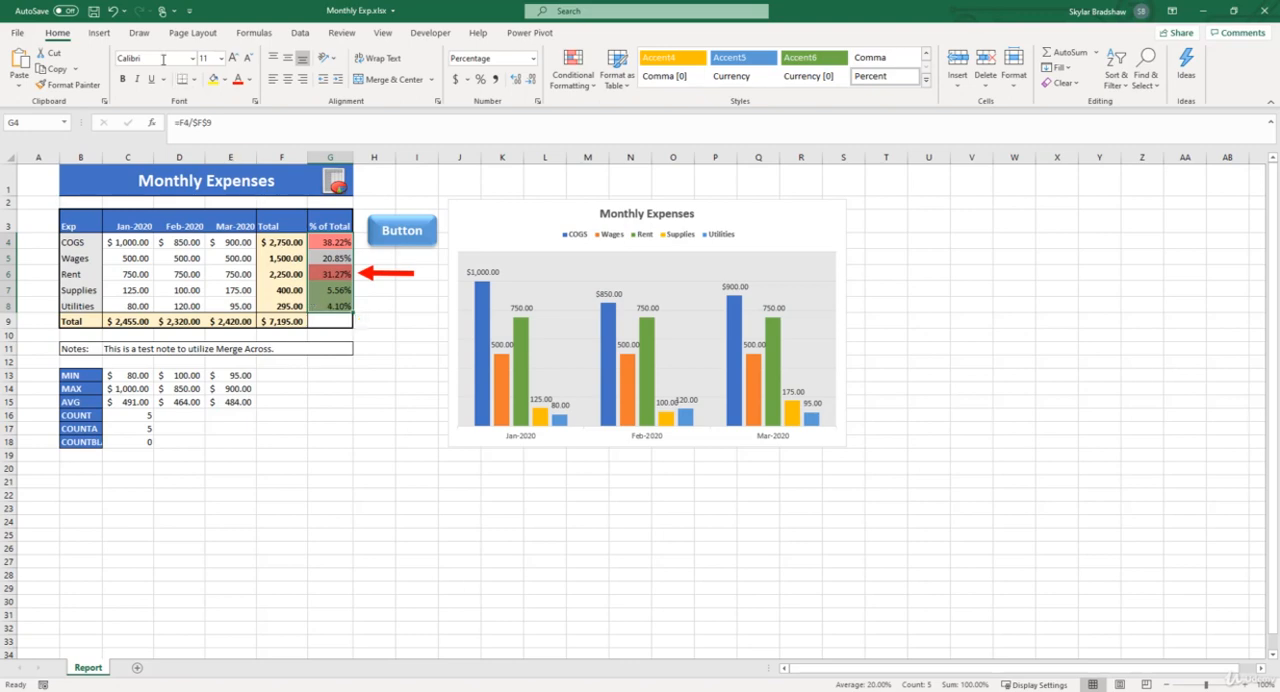
left_click(98, 33)
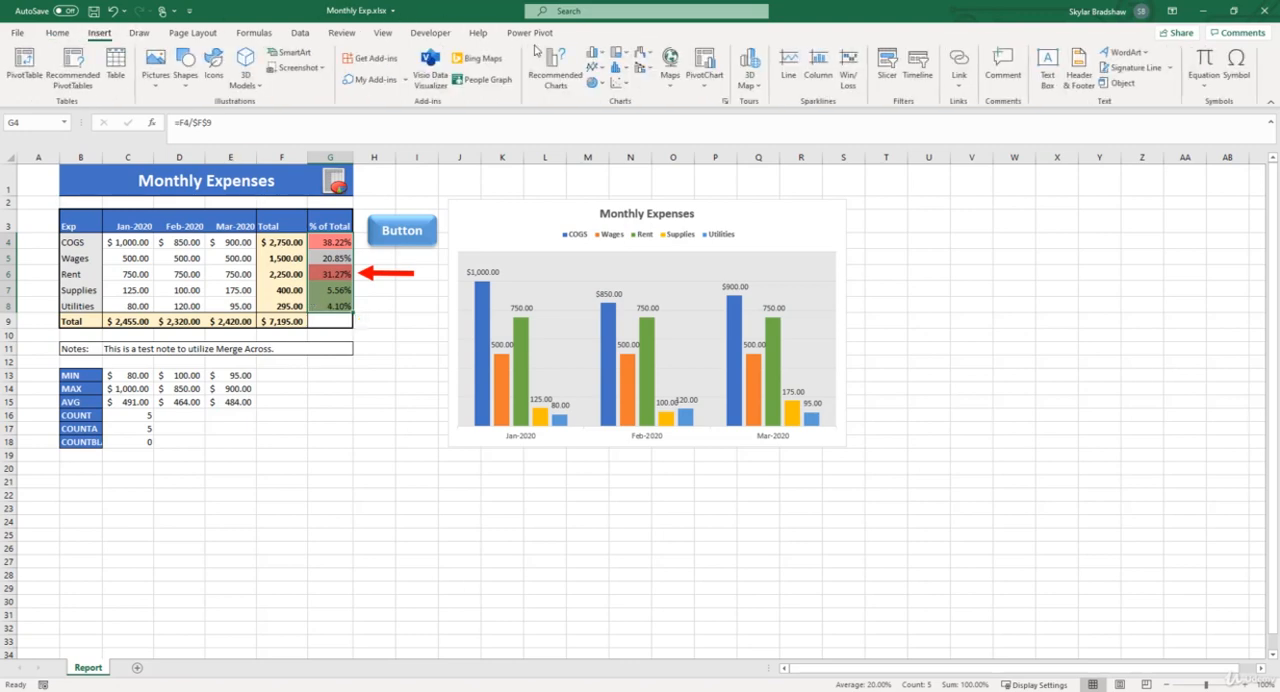
left_click(597, 85)
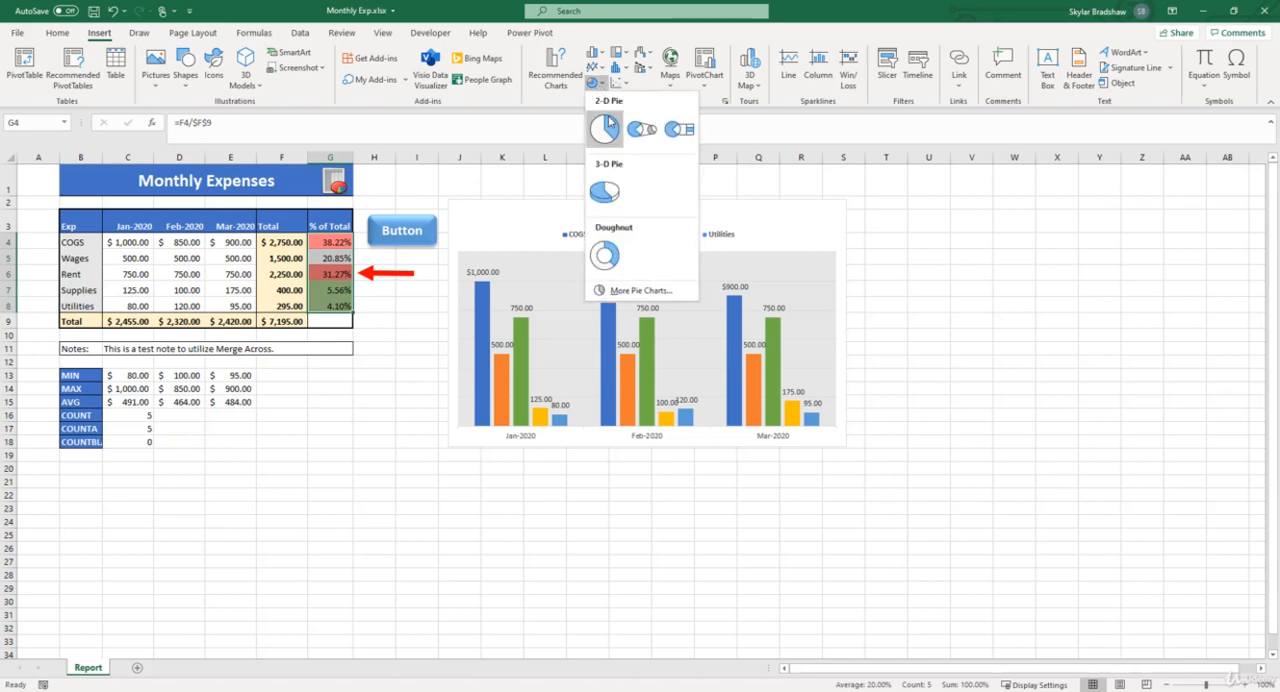
left_click(607, 131)
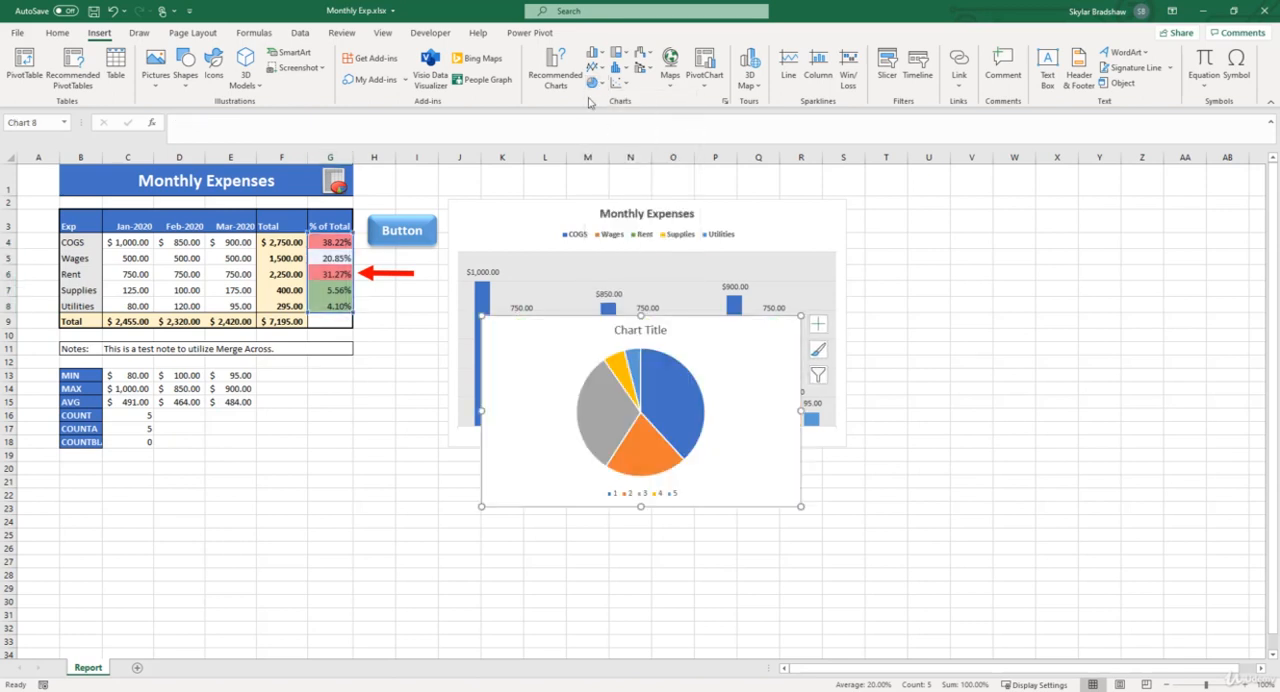
Move the Monthly Expenses column chart below the summary statistics and place the pie chart in its former spot beside the expense table
left_click_drag(541, 212, 150, 468)
left_click(609, 334)
left_click_drag(609, 334, 498, 220)
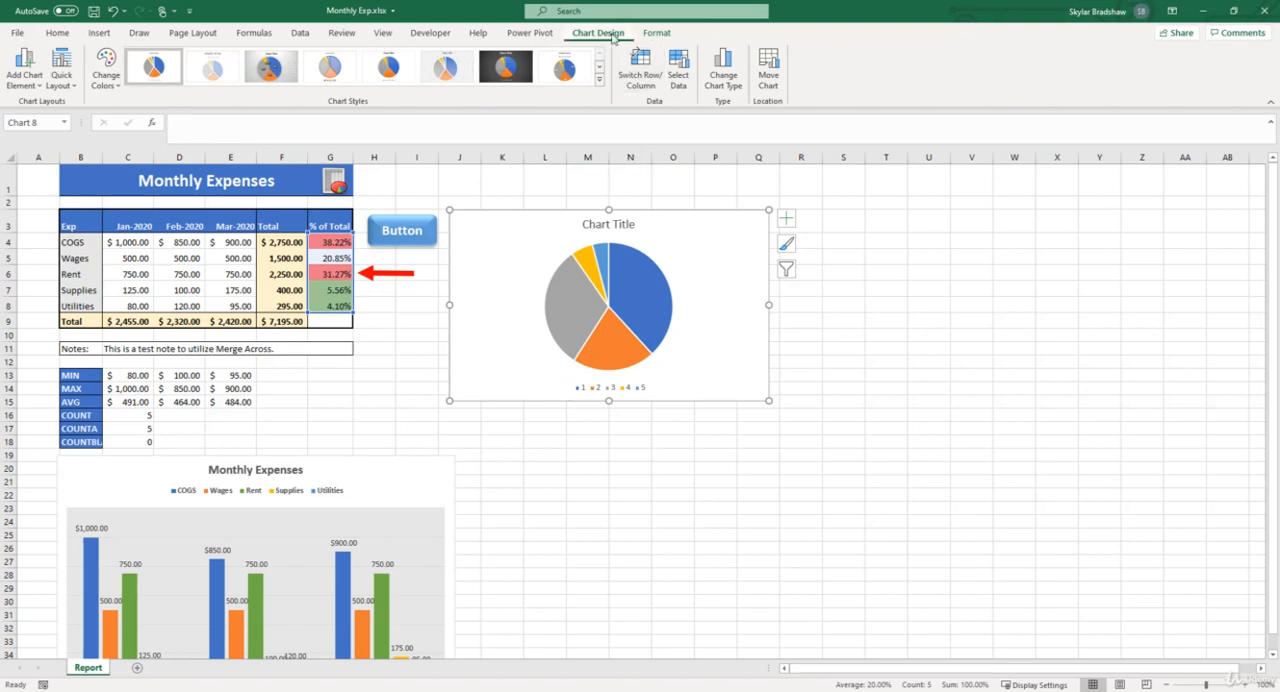
Set the pie chart's category axis labels to the expense names in B4:B8
left_click(679, 72)
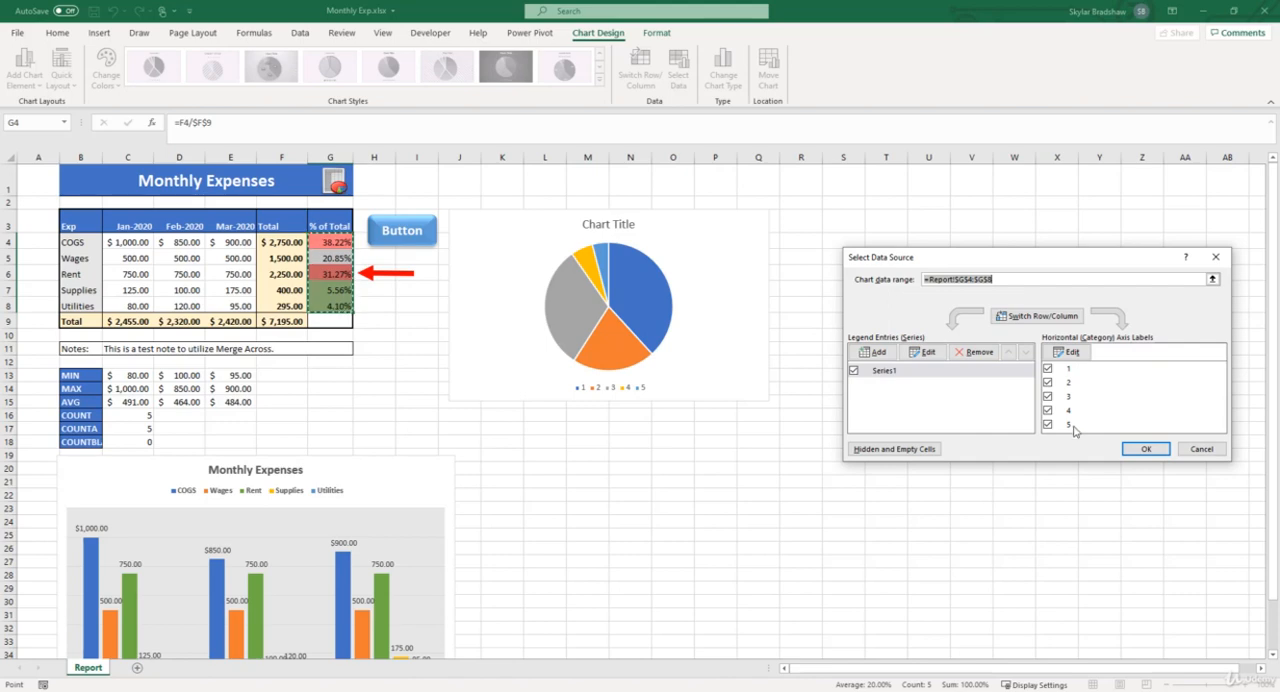
left_click(1077, 358)
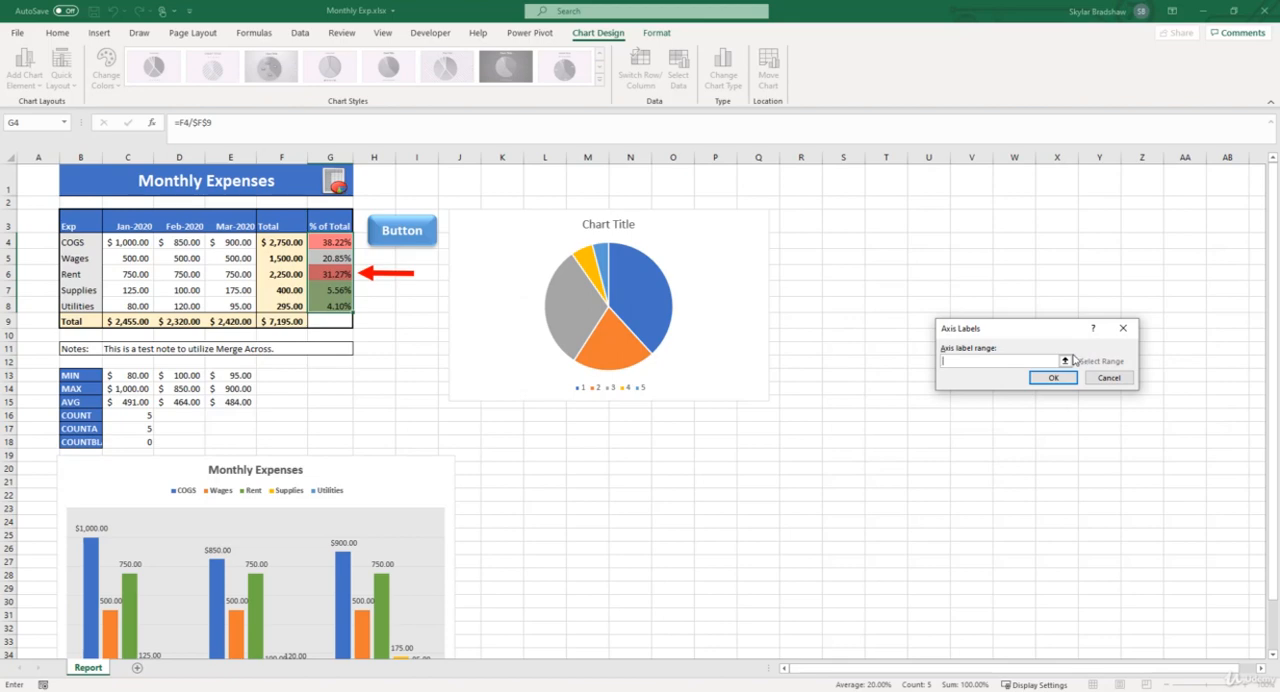
left_click_drag(80, 240, 88, 308)
left_click(1050, 379)
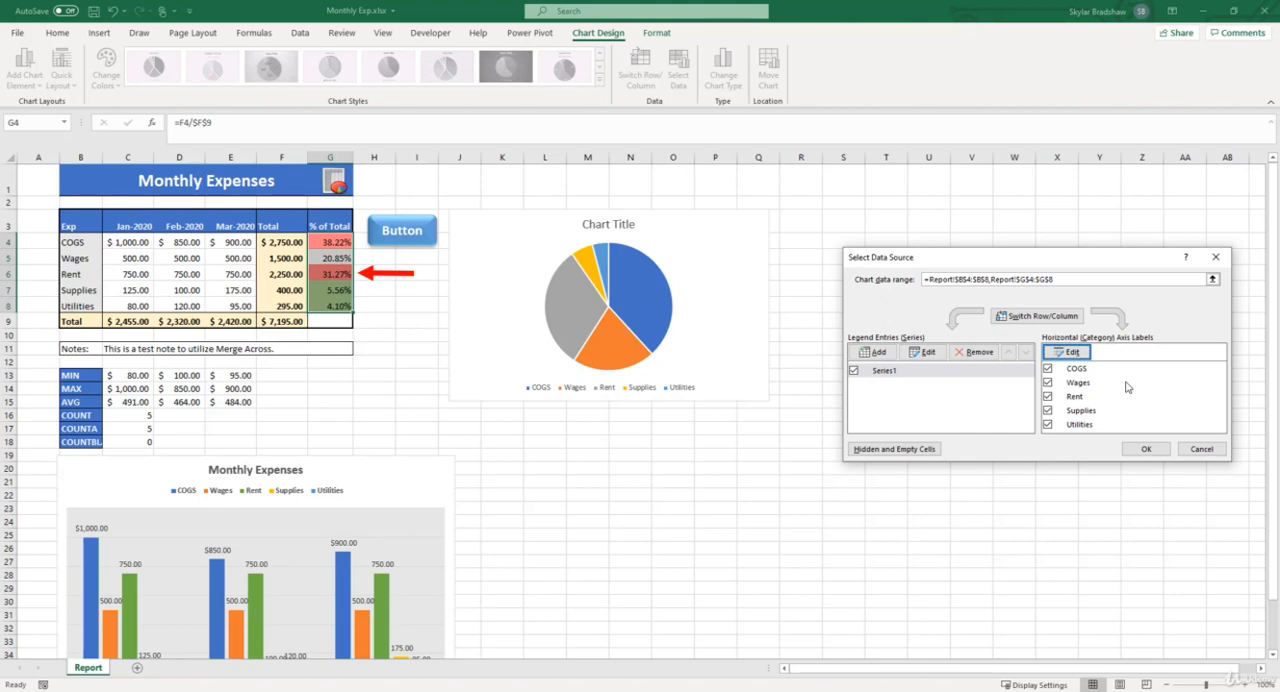
left_click(1146, 449)
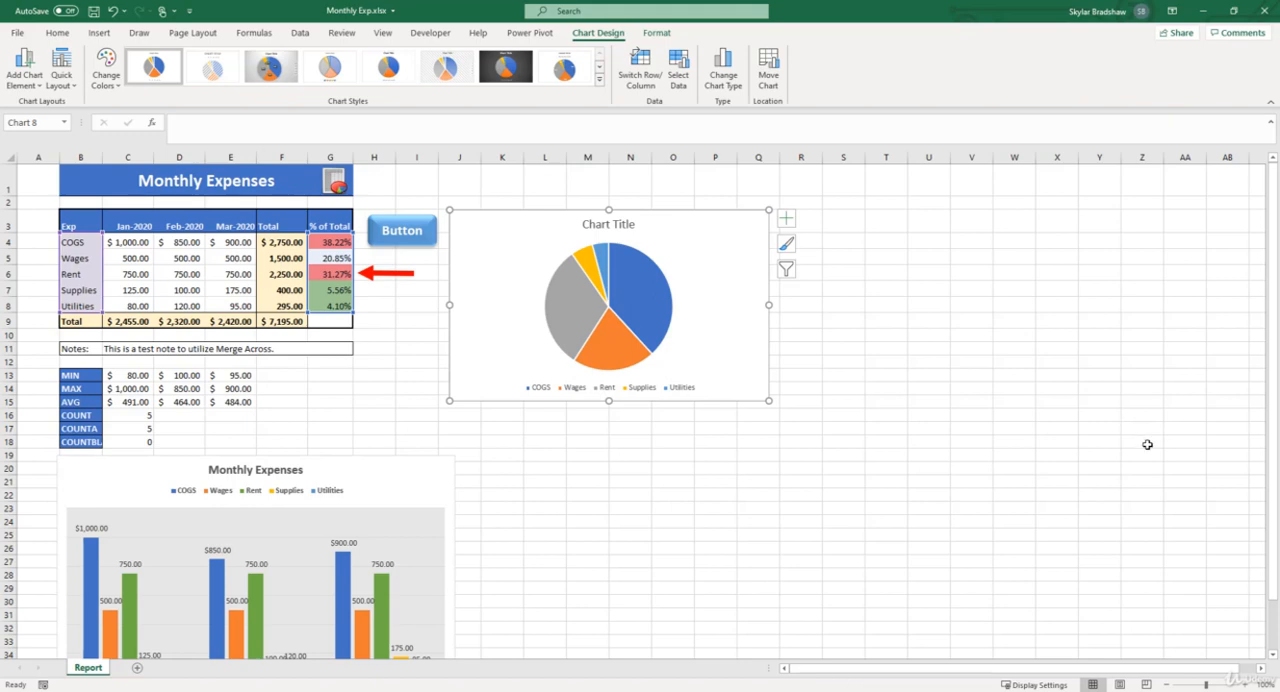
Change the pie chart's title to "% of Total" and add data labels to its slices
left_click(629, 225)
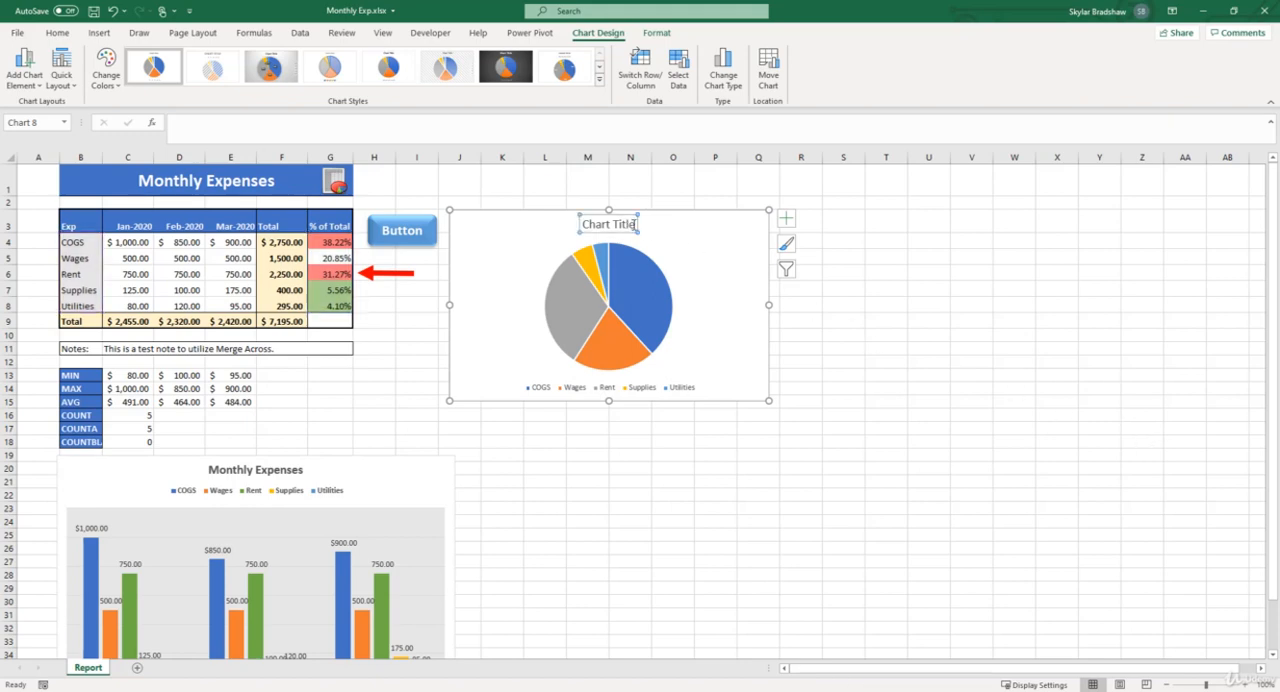
left_click_drag(636, 224, 561, 224)
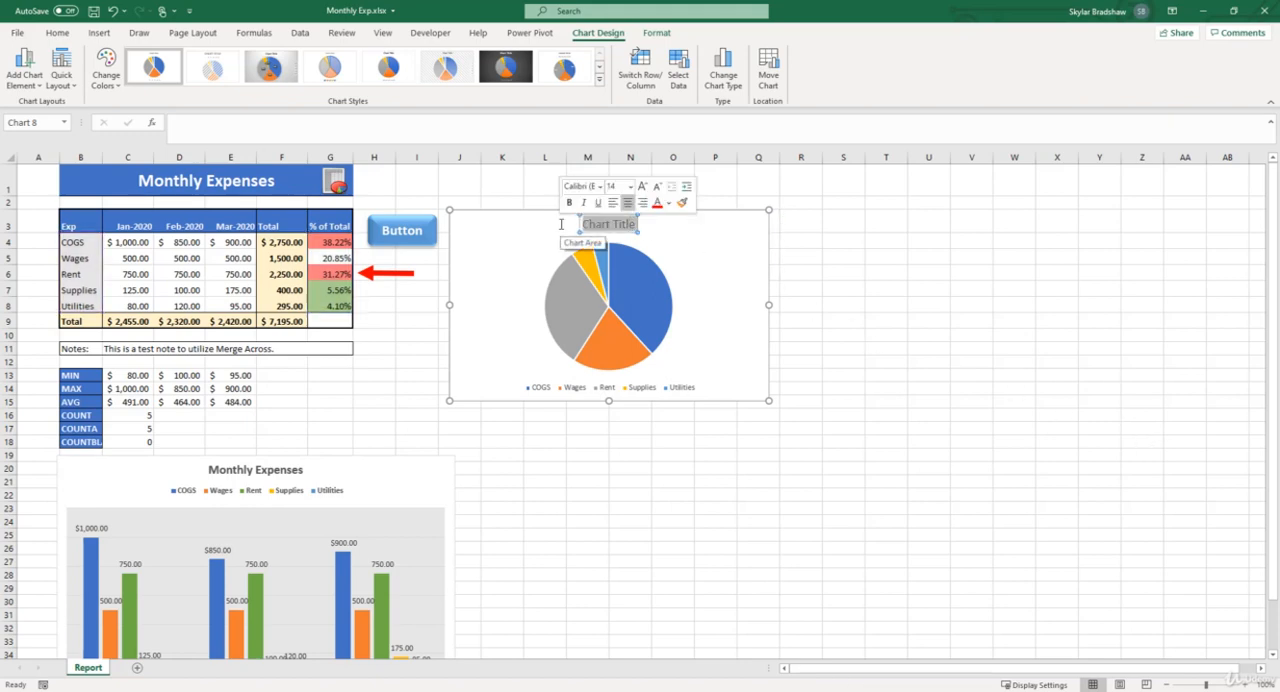
type("% of Tot")
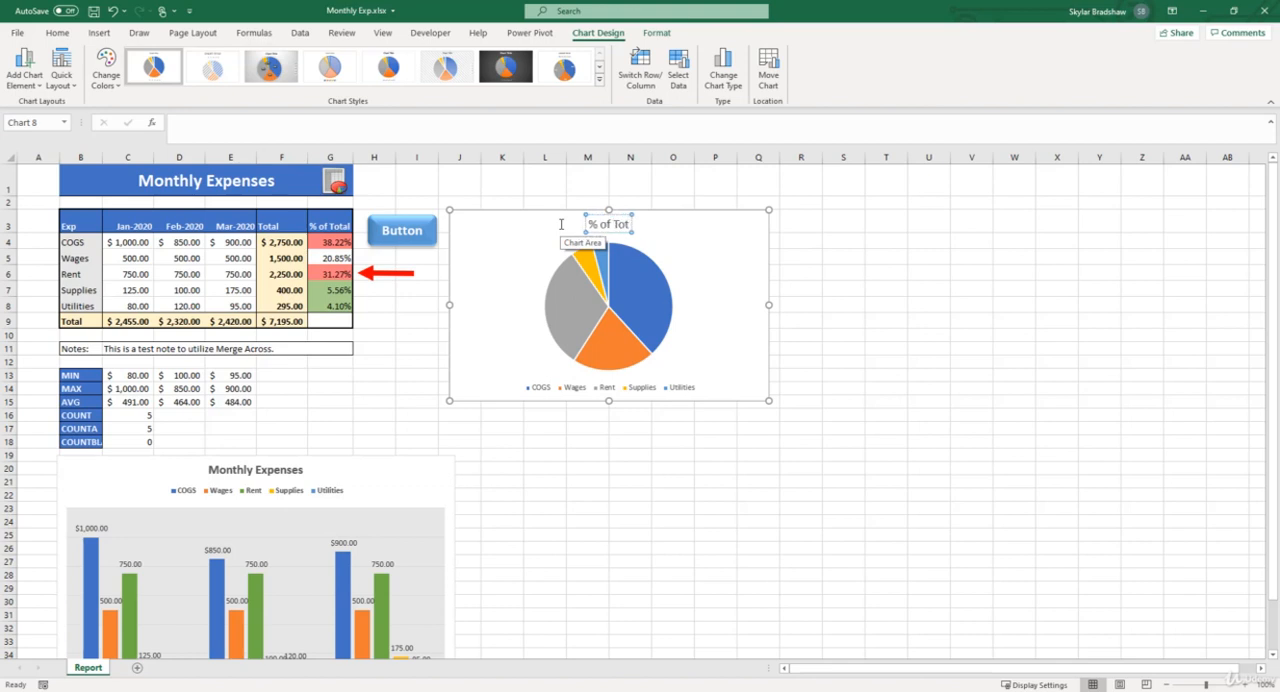
type("al")
left_click(561, 224)
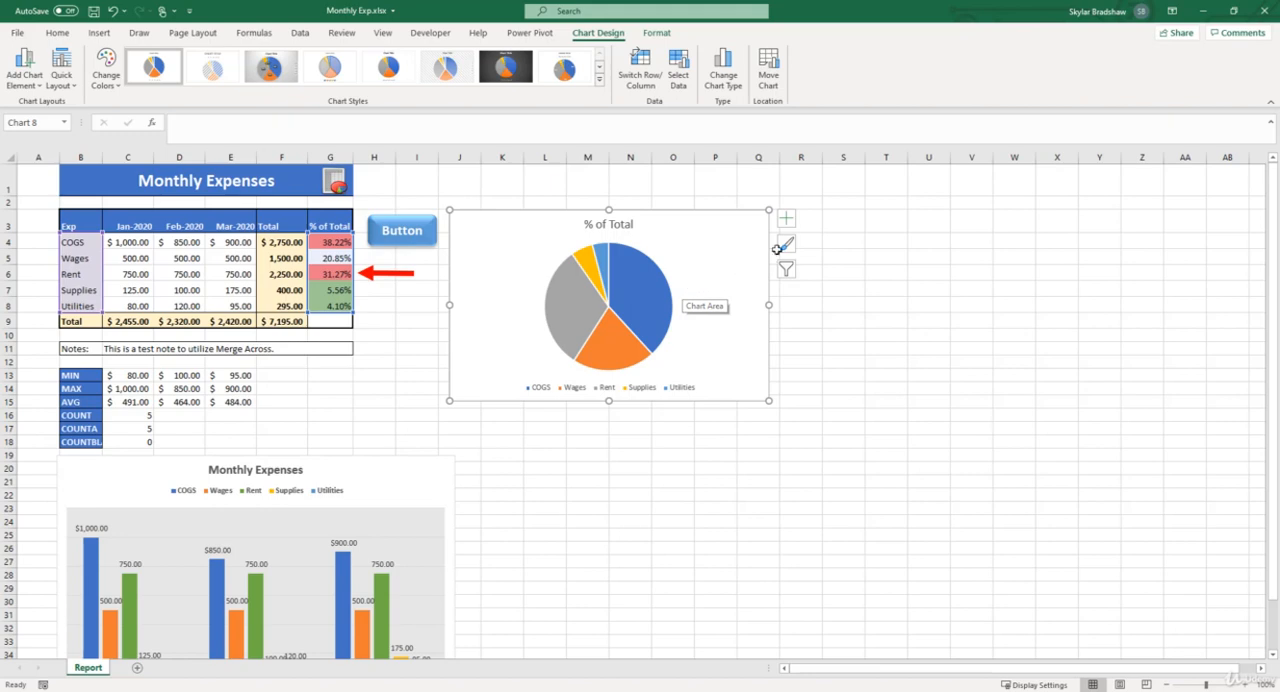
left_click(788, 221)
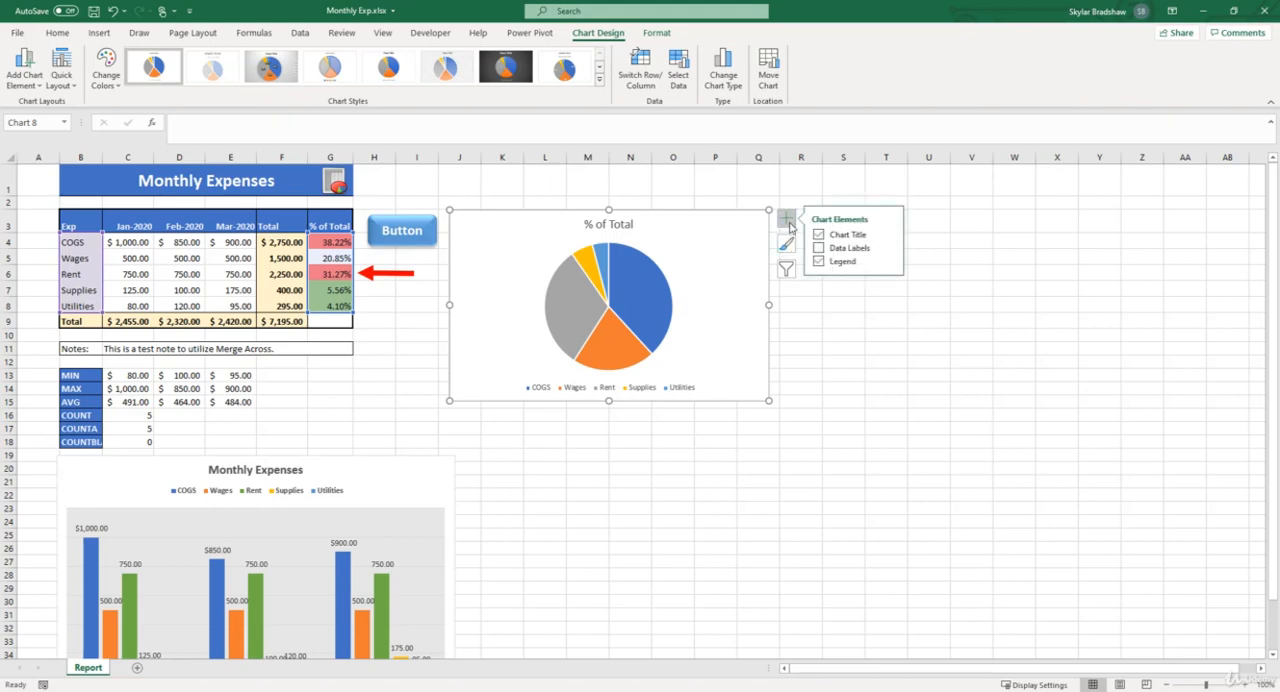
left_click(819, 248)
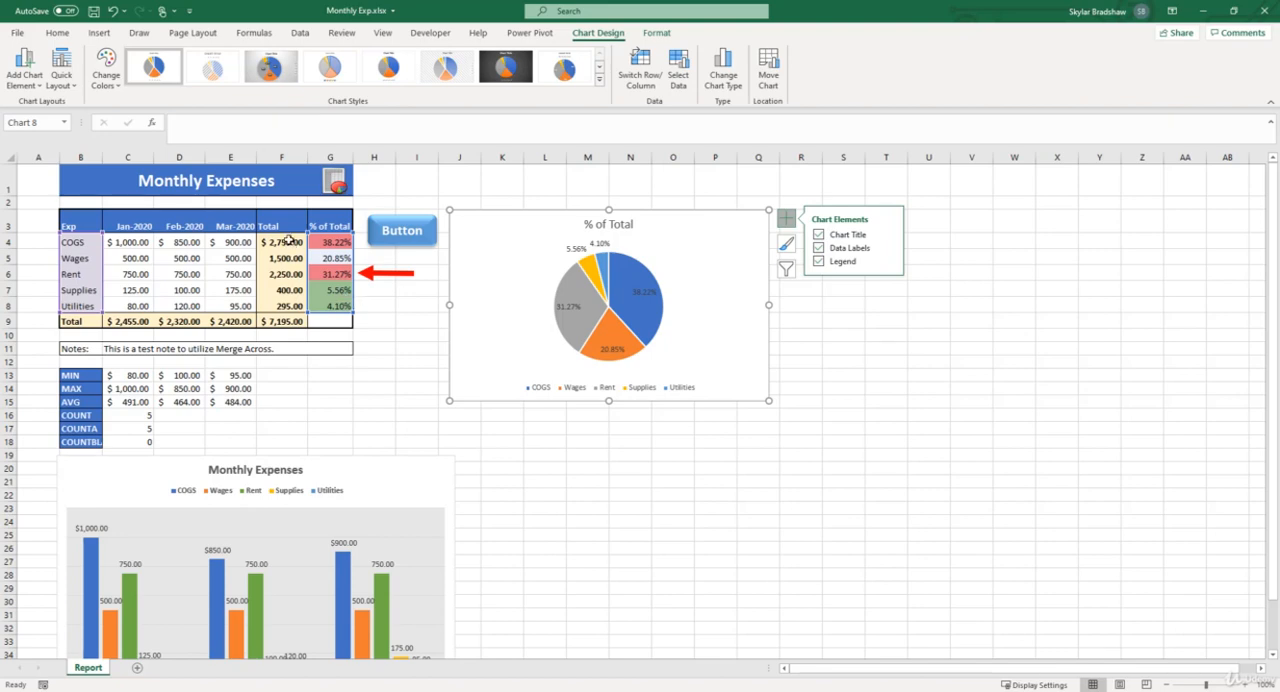
Insert a second 2-D pie chart from the expense names B4:B8 and totals F4:F8, and place it directly below the first pie chart
left_click(289, 240)
left_click_drag(289, 240, 292, 302)
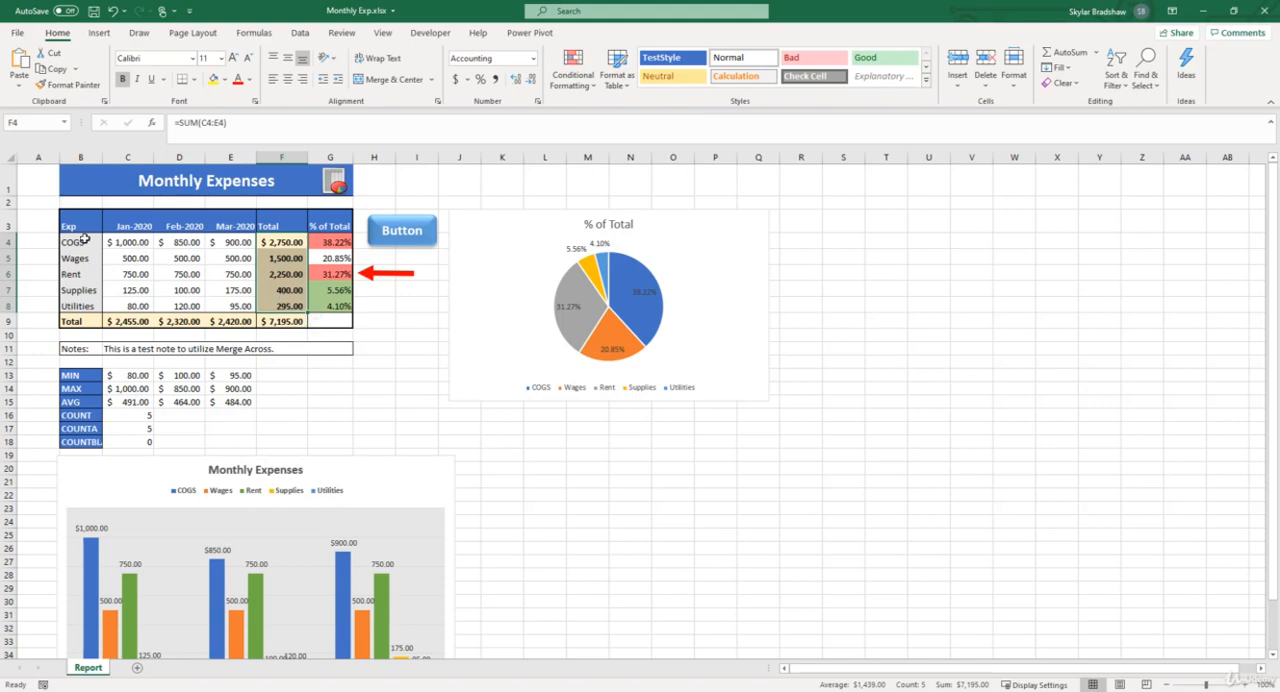
left_click_drag(85, 238, 87, 311)
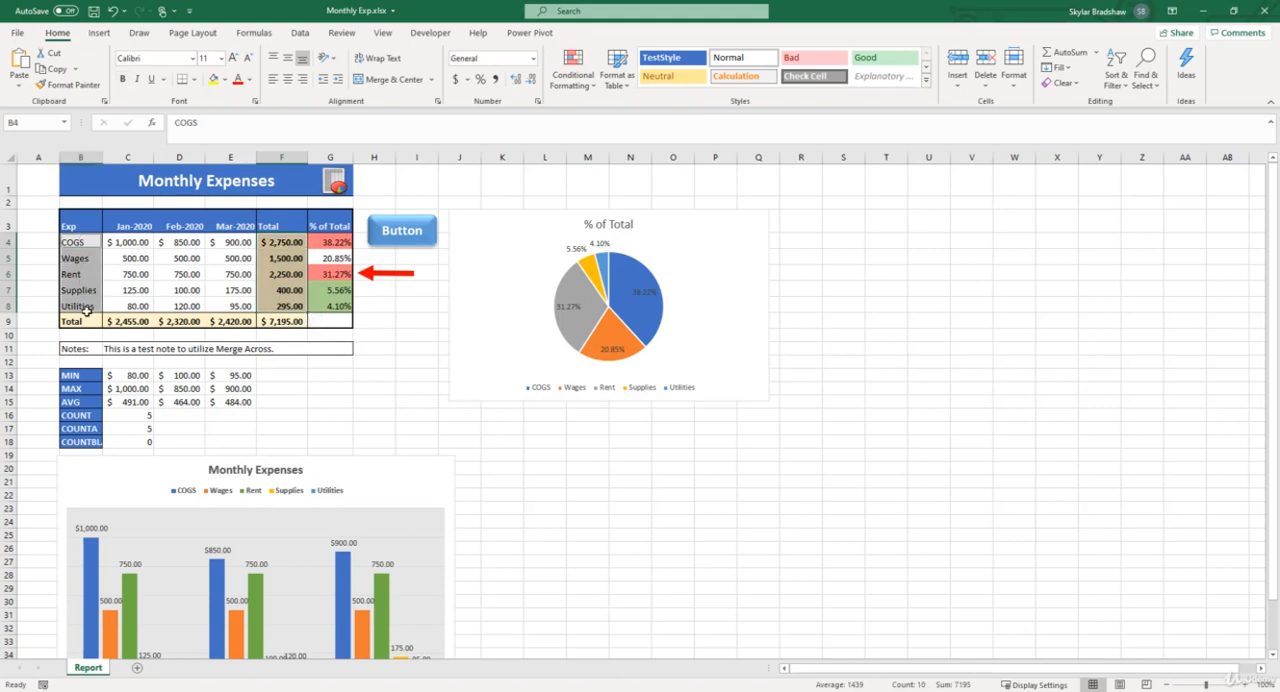
left_click(99, 33)
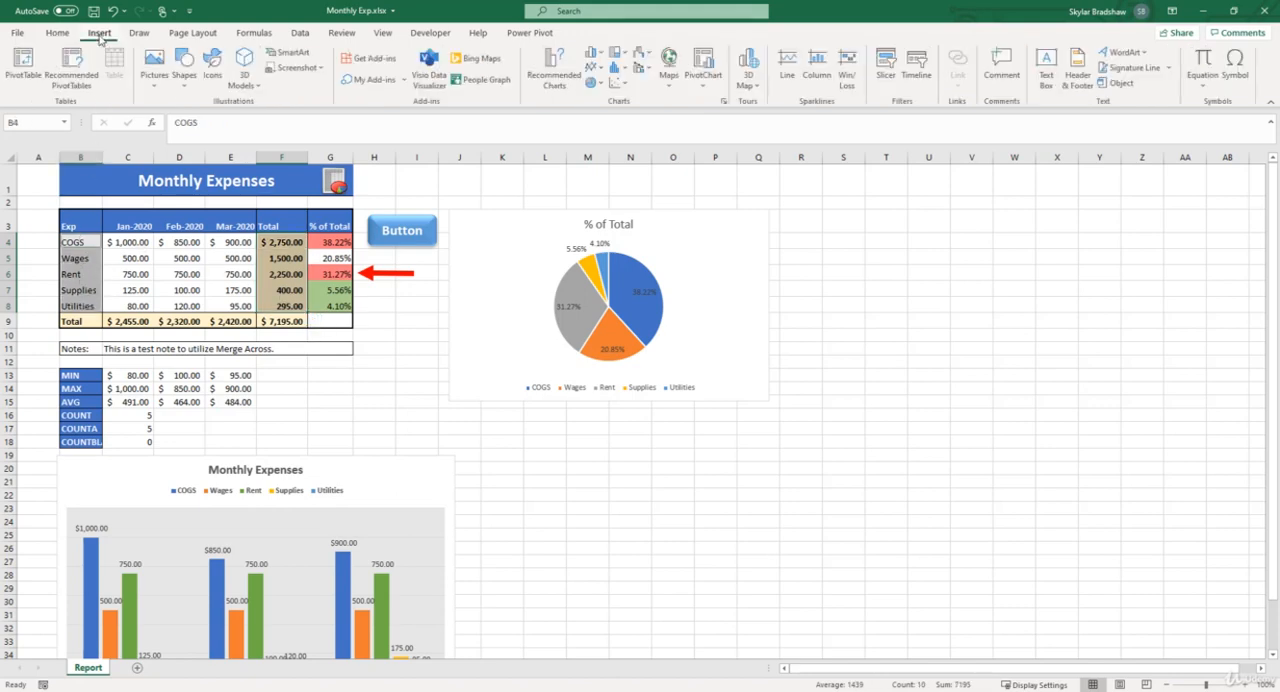
left_click(595, 82)
left_click(606, 130)
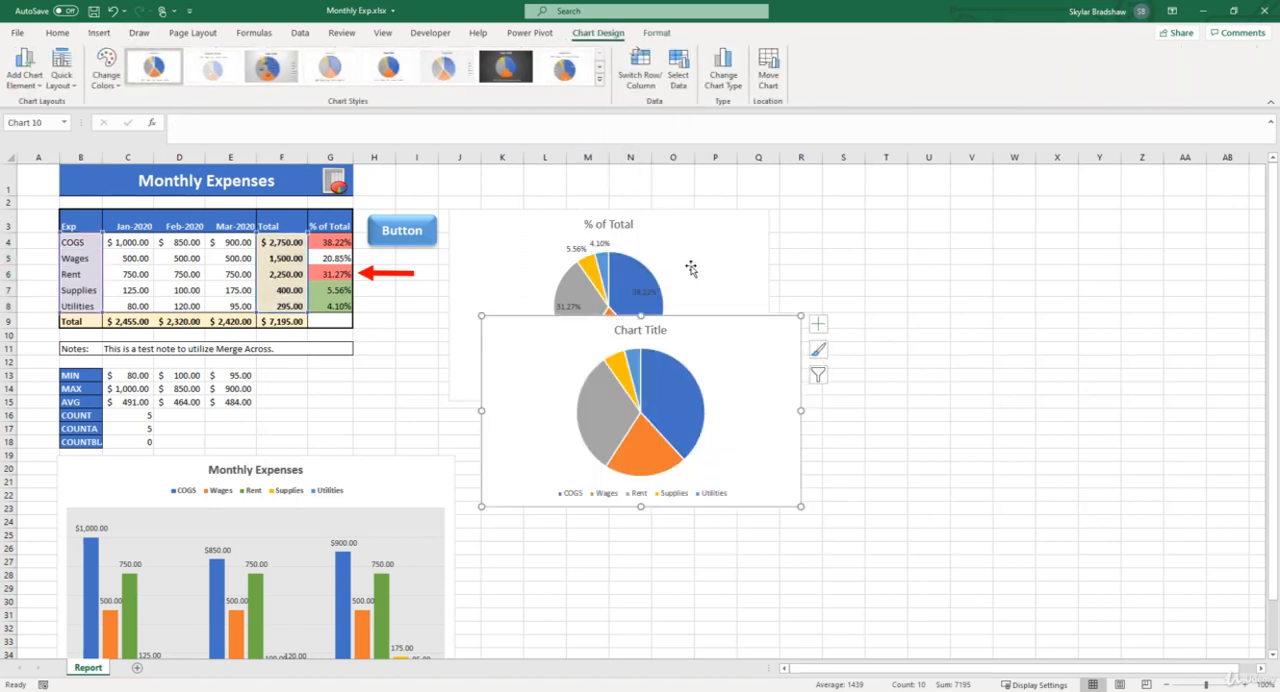
mouse_move(731, 344)
left_mouse_down()
mouse_move(737, 443)
mouse_move(681, 419)
left_mouse_up()
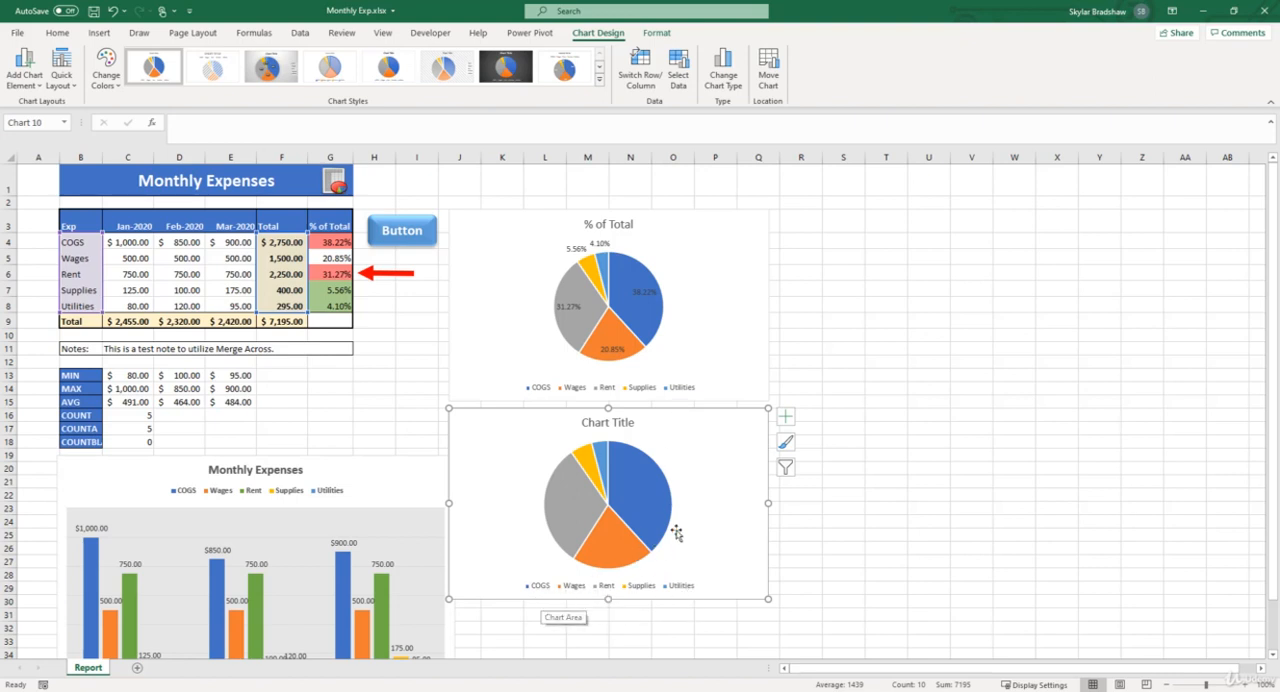
Add data labels to the lower pie chart and make them show the percentage instead of the value
left_click(784, 420)
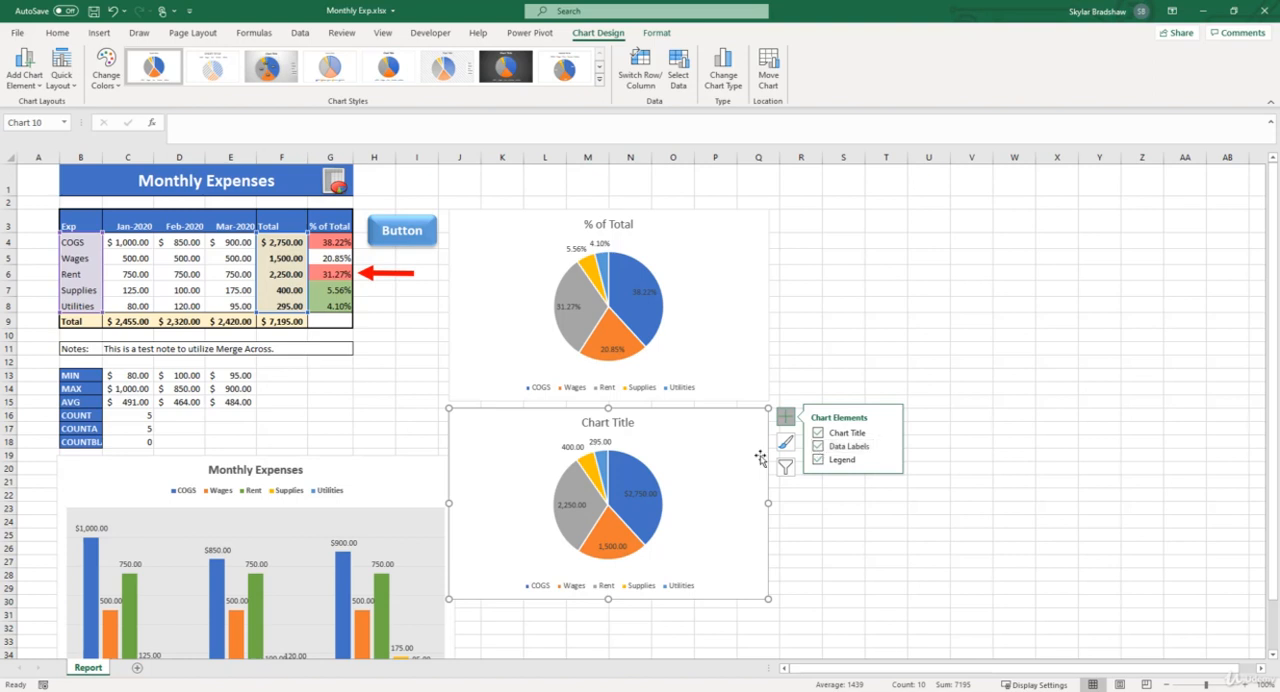
left_click(640, 495)
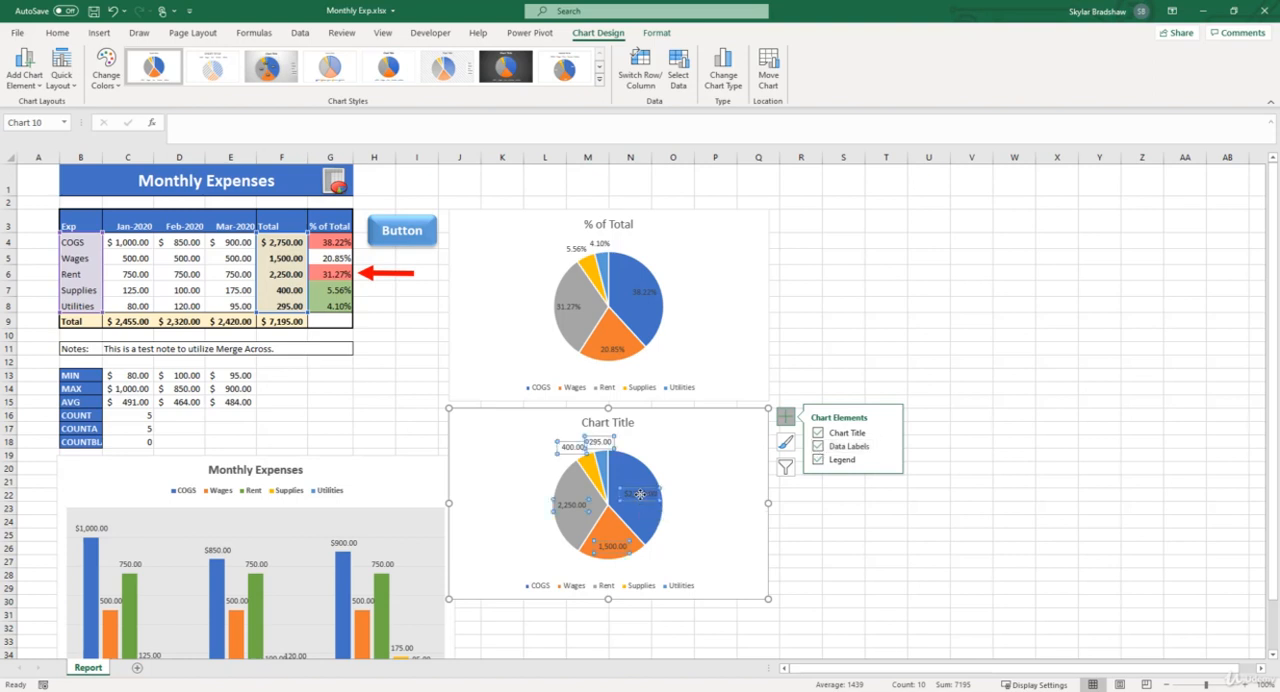
right_click(640, 494)
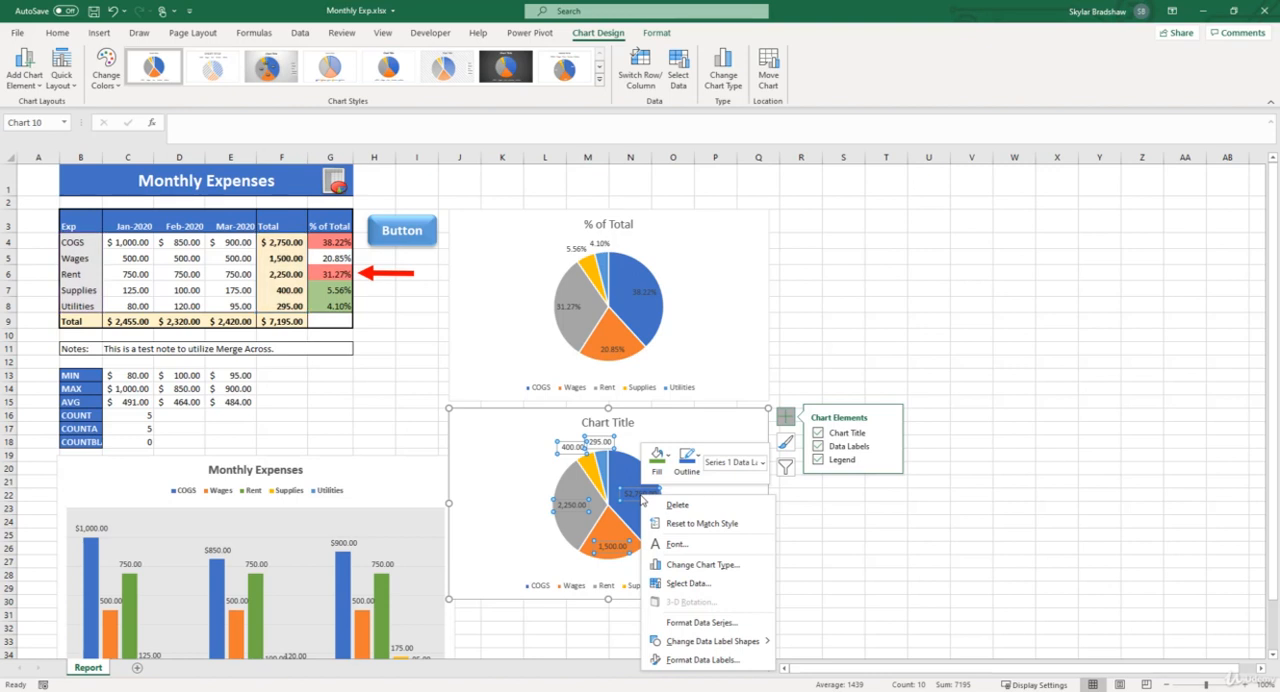
left_click(686, 660)
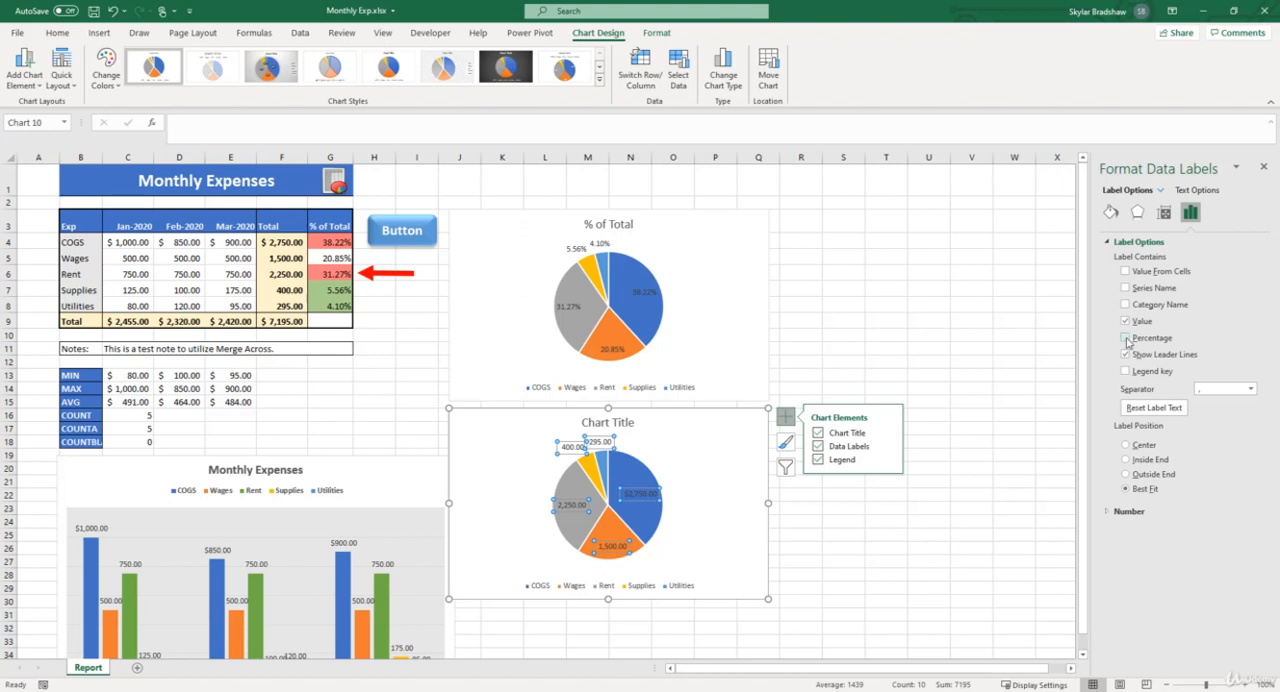
left_click(1125, 338)
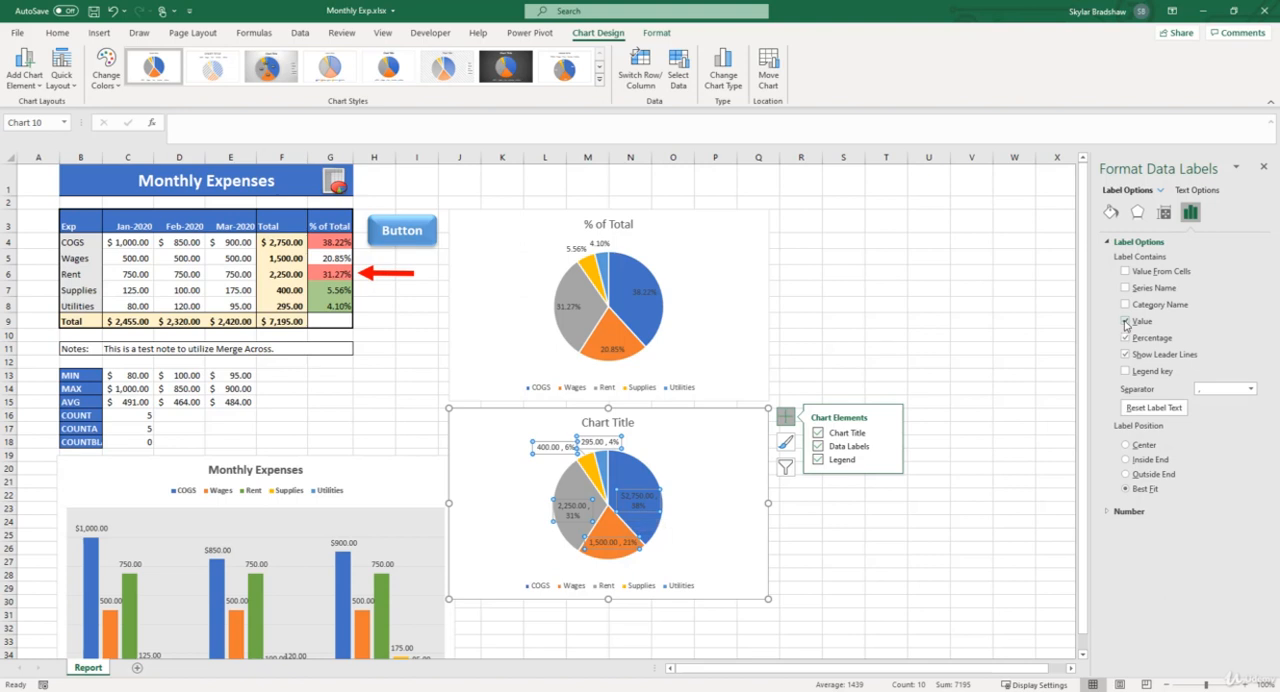
left_click(1125, 322)
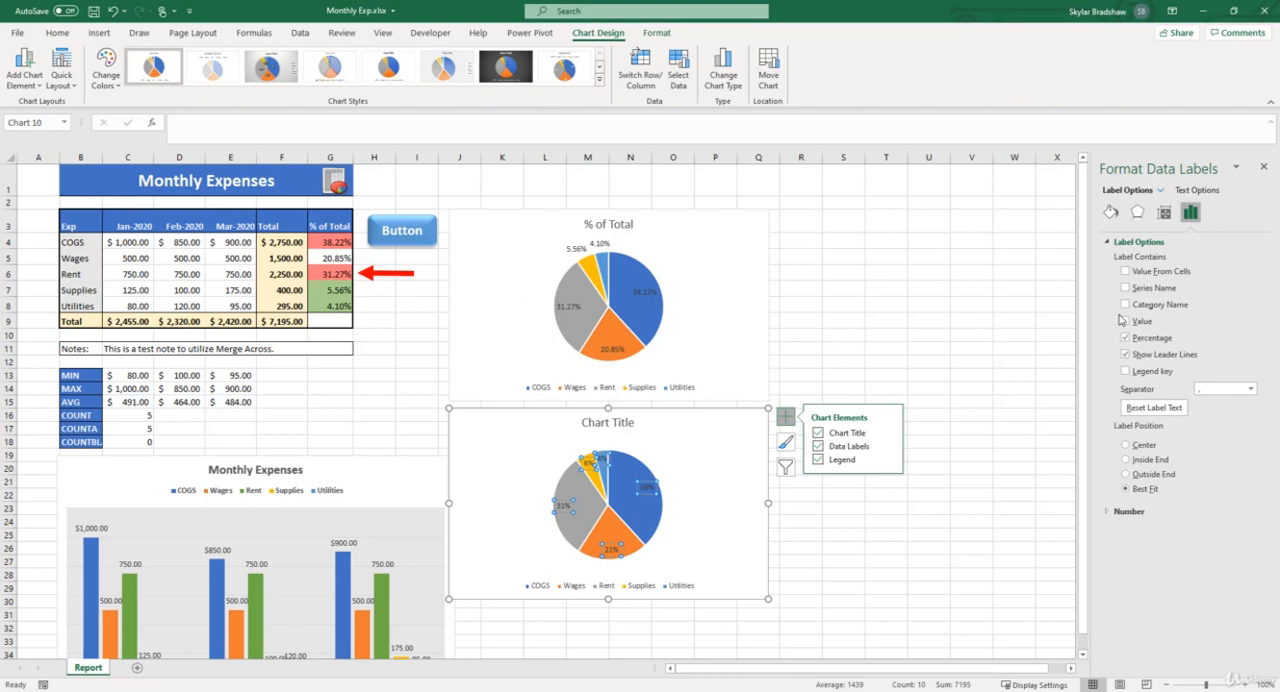
Format the lower pie chart's data labels with the Percentage number category at 2 decimal places
left_click(1108, 512)
left_click(1240, 542)
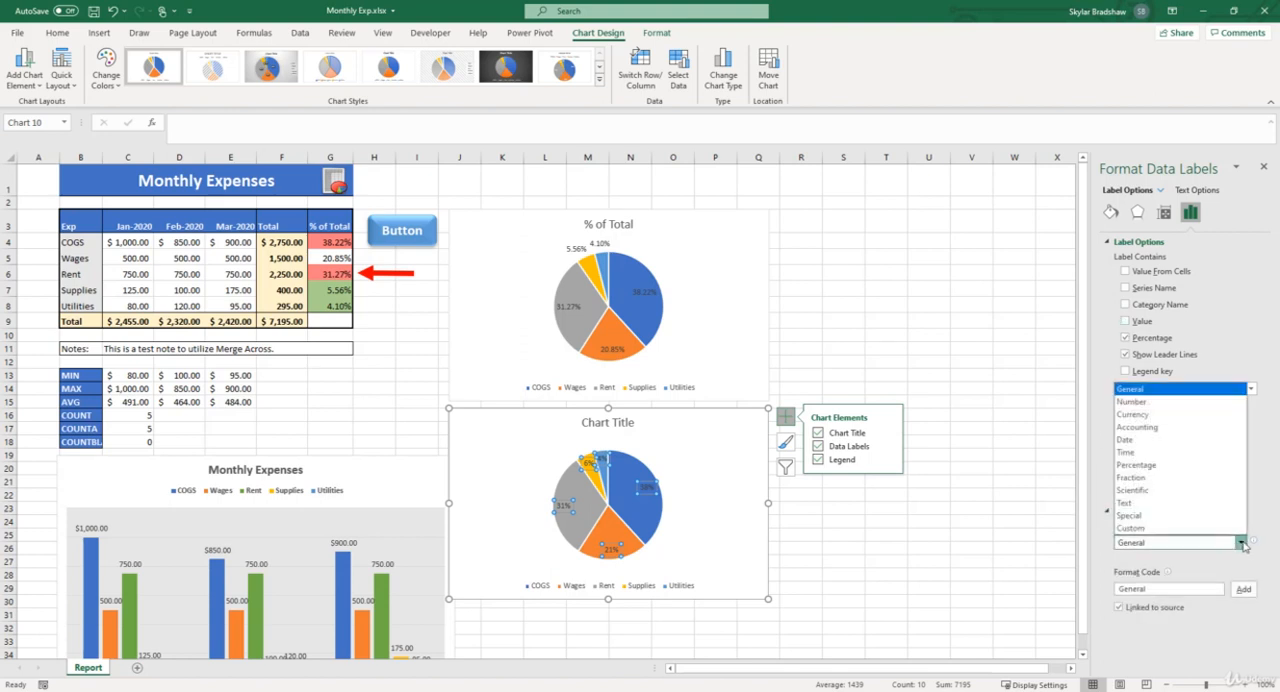
left_click(1148, 466)
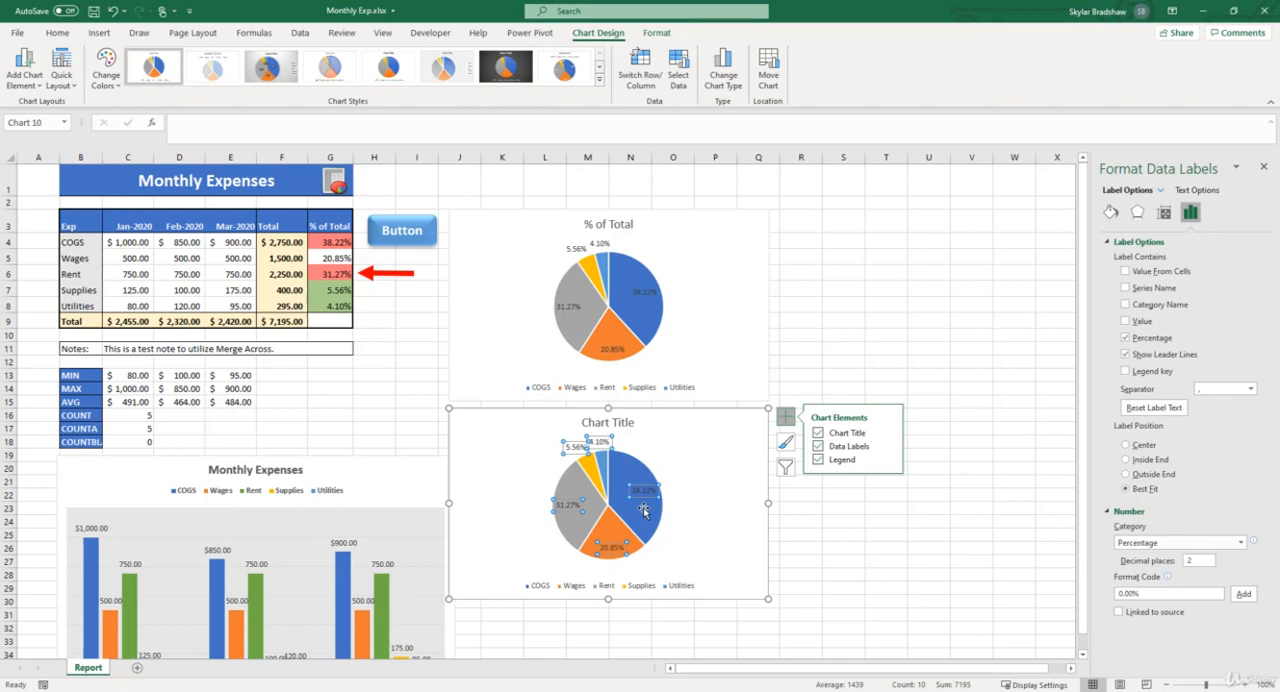
mouse_move(642, 519)
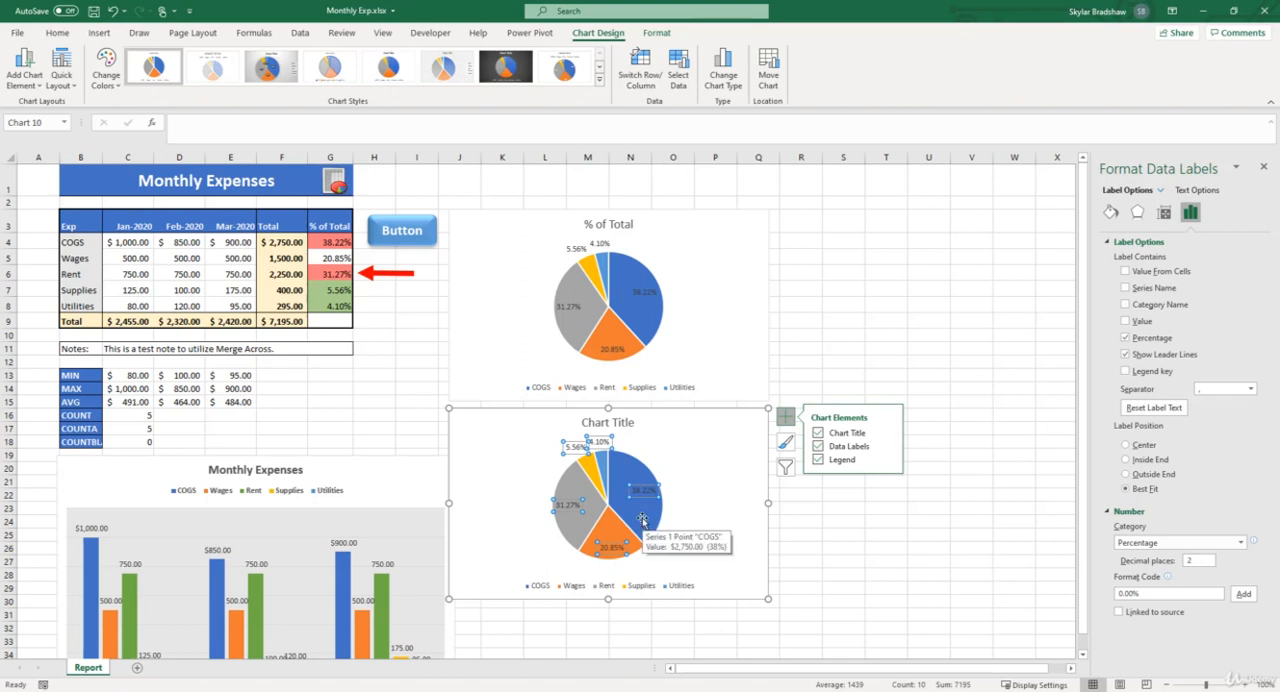